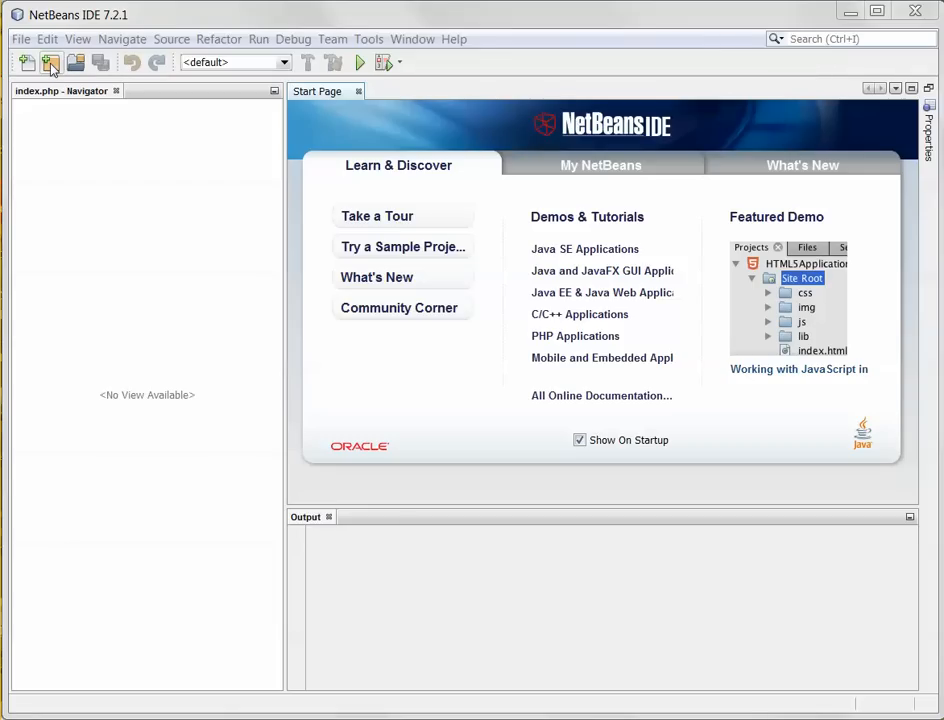
- Start a new project of type PHP Application from the PHP category and proceed to its name and location settings
{"action": "left_click", "coordinate": [50, 62]}
{"action": "left_click_drag", "start_coordinate": [606, 217], "coordinate": [354, 94]}
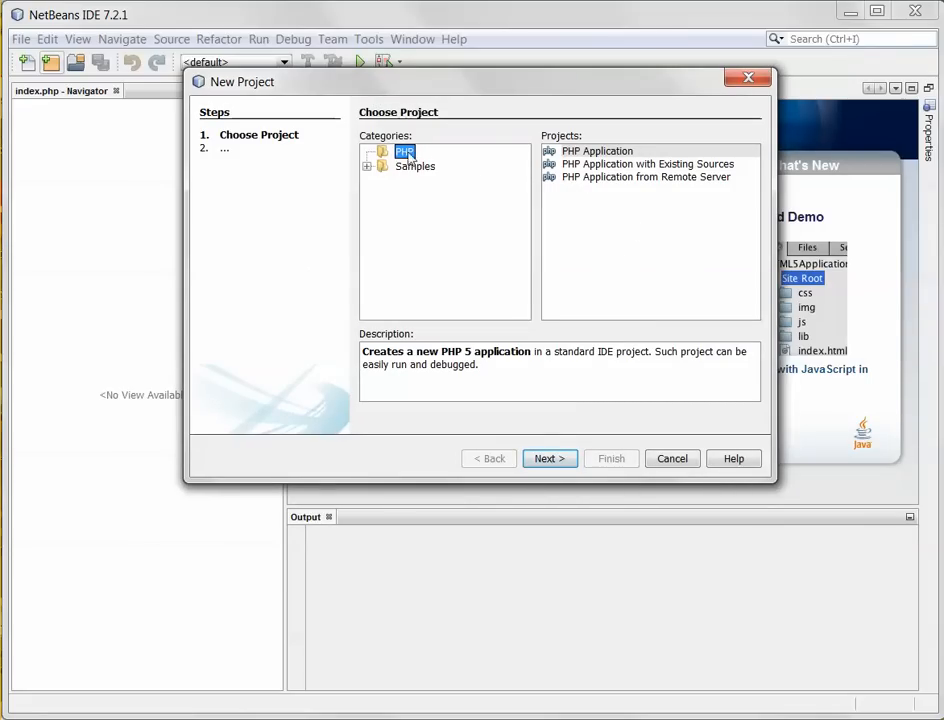
{"action": "left_click", "coordinate": [627, 154]}
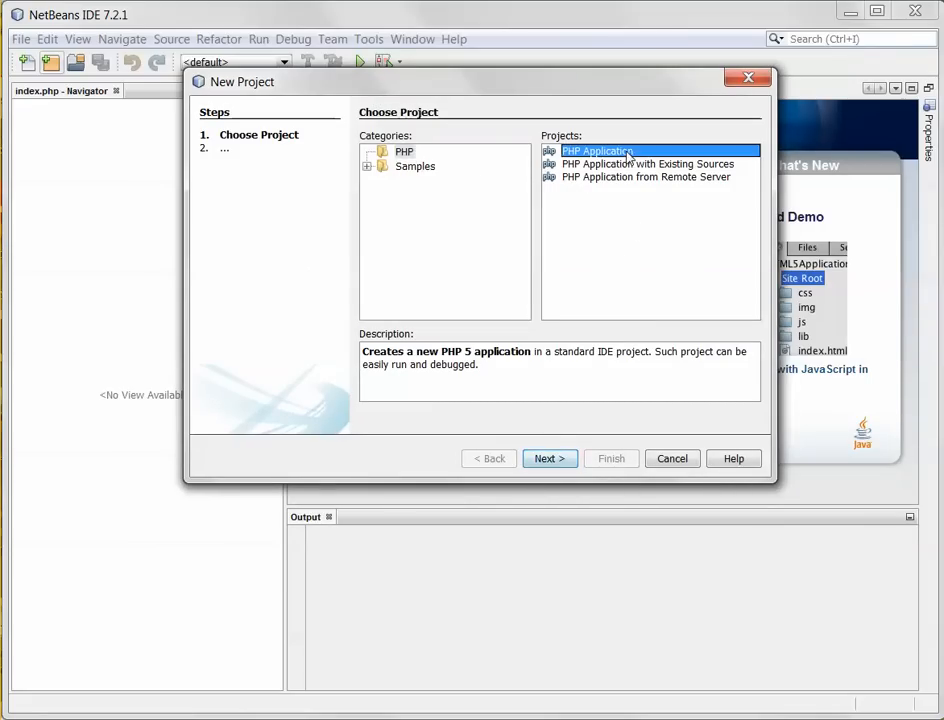
{"action": "left_click", "coordinate": [549, 459]}
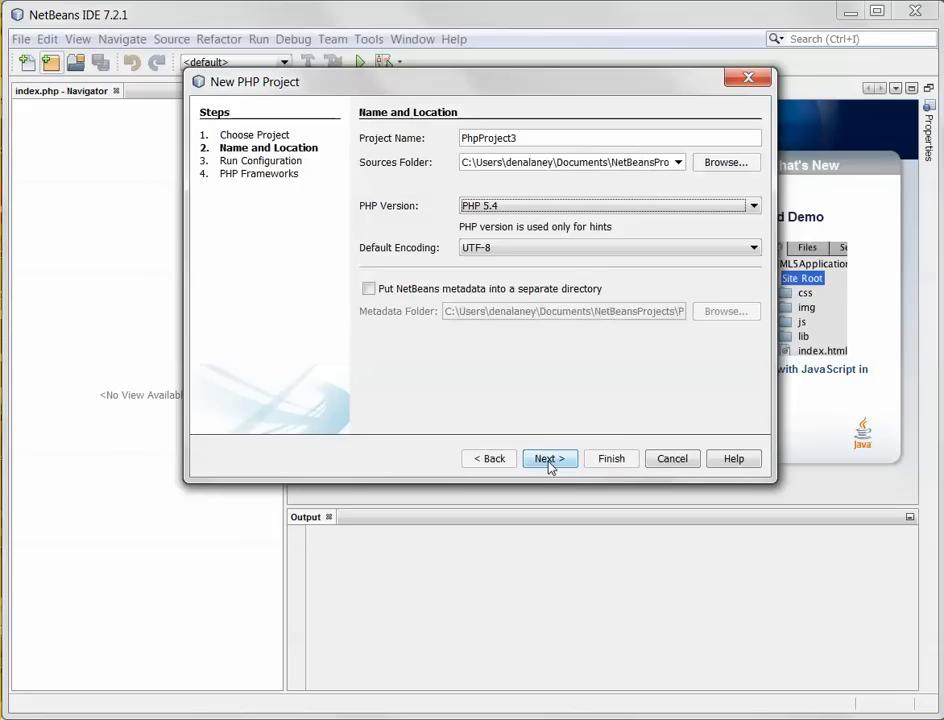
- Name the project Wcbis and continue to the run configuration
{"action": "left_click", "coordinate": [549, 143]}
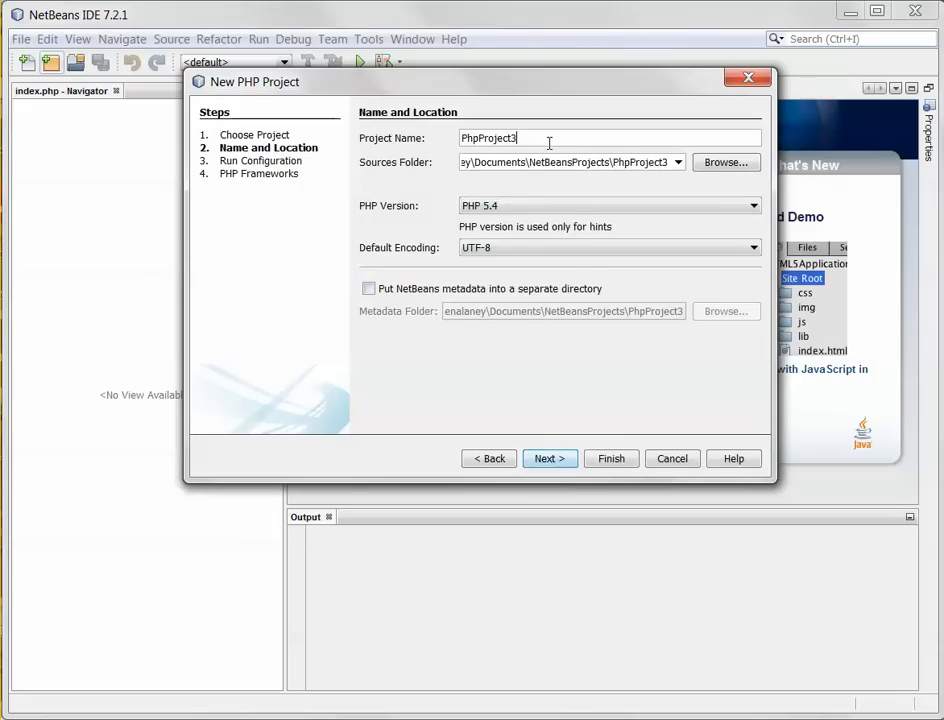
{"action": "left_click_drag", "start_coordinate": [543, 141], "coordinate": [412, 144]}
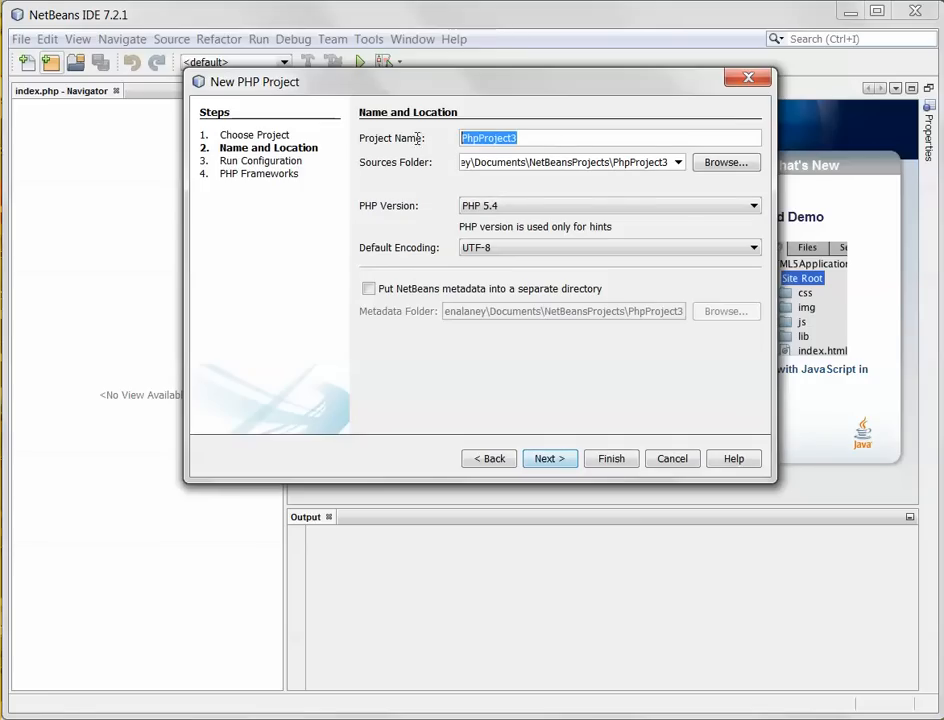
{"action": "type", "text": "Wcbis"}
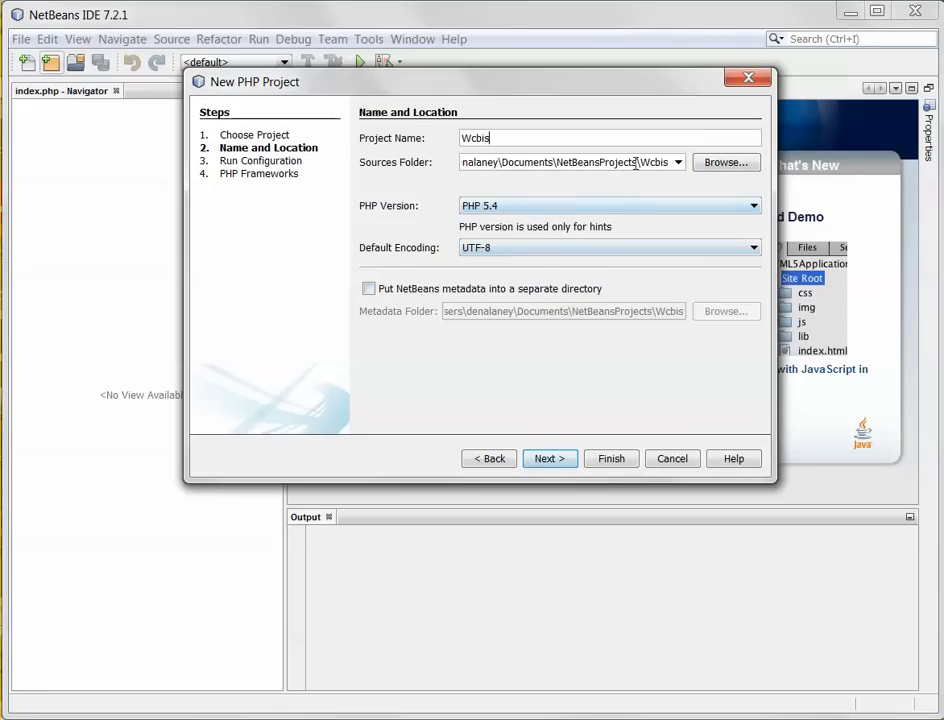
{"action": "left_click", "coordinate": [540, 465]}
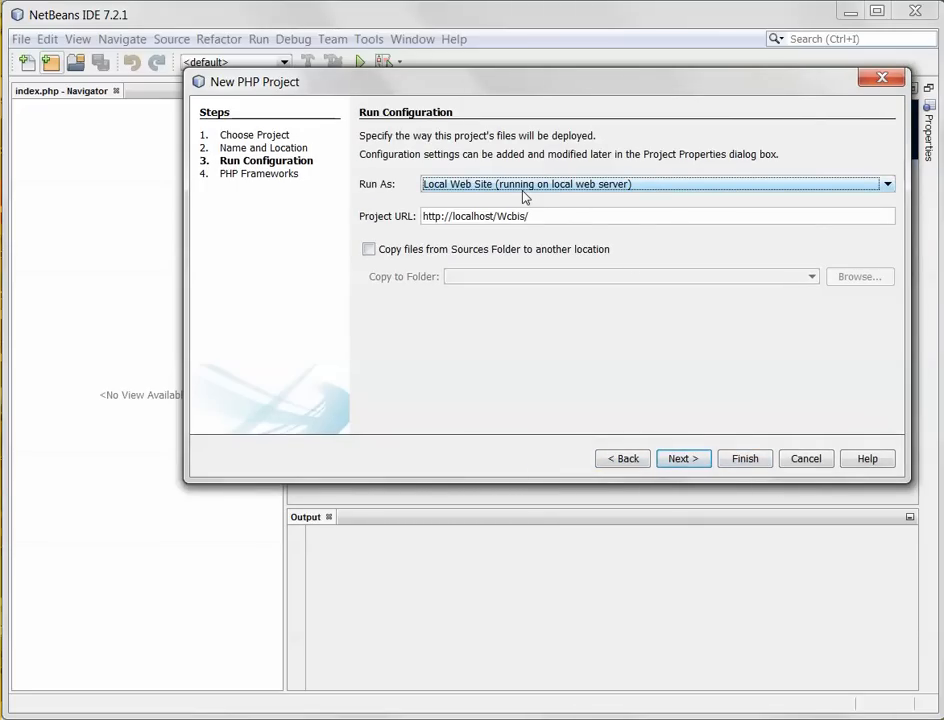
{"action": "left_click", "coordinate": [887, 186]}
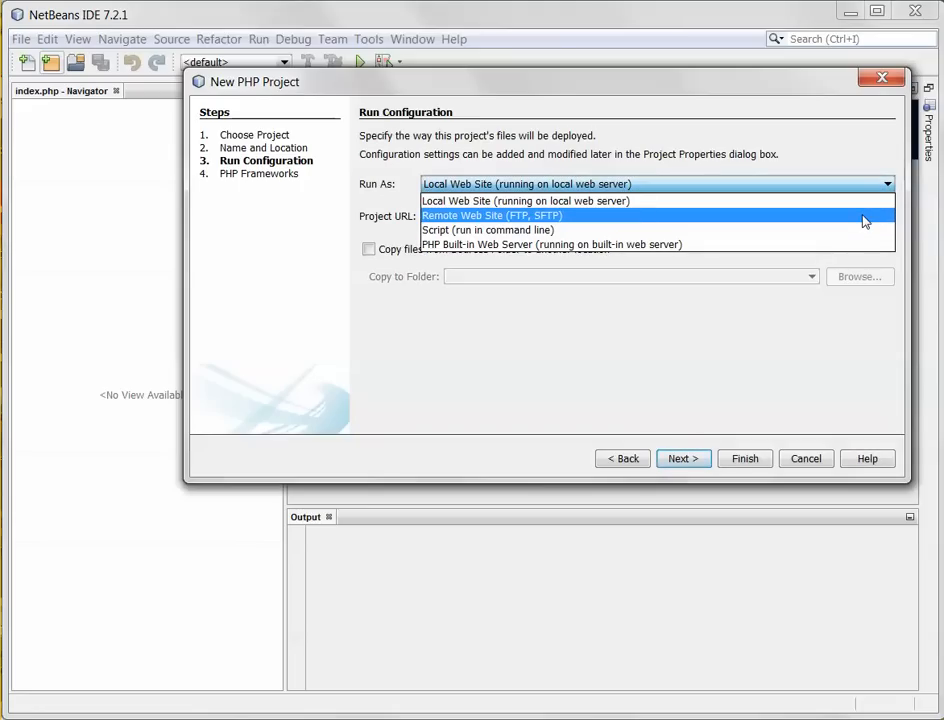
{"action": "left_click", "coordinate": [865, 216]}
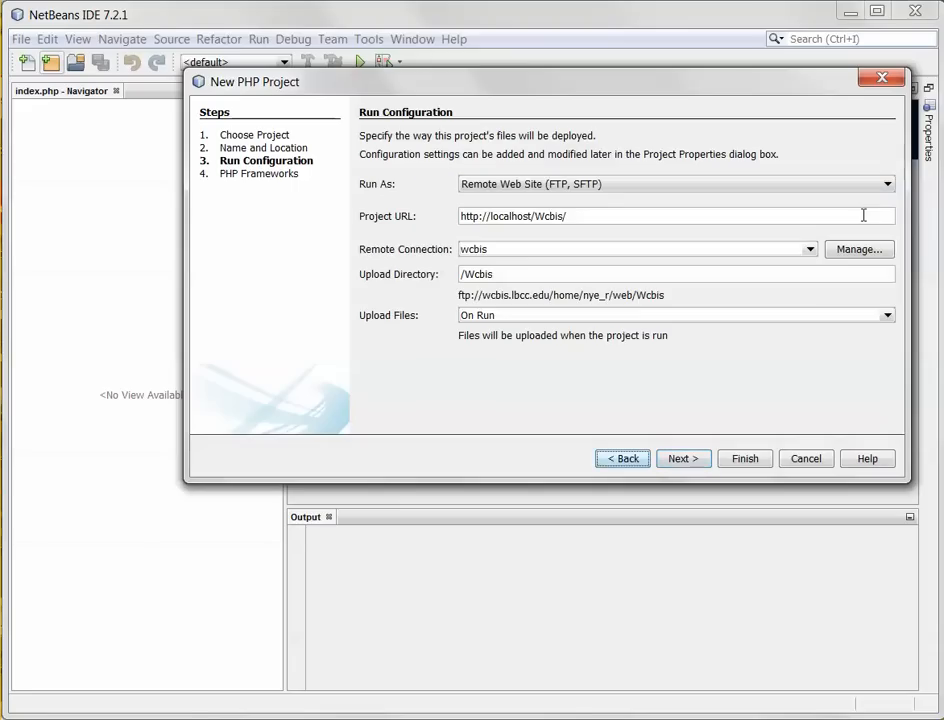
{"action": "left_click_drag", "start_coordinate": [491, 214], "coordinate": [567, 216]}
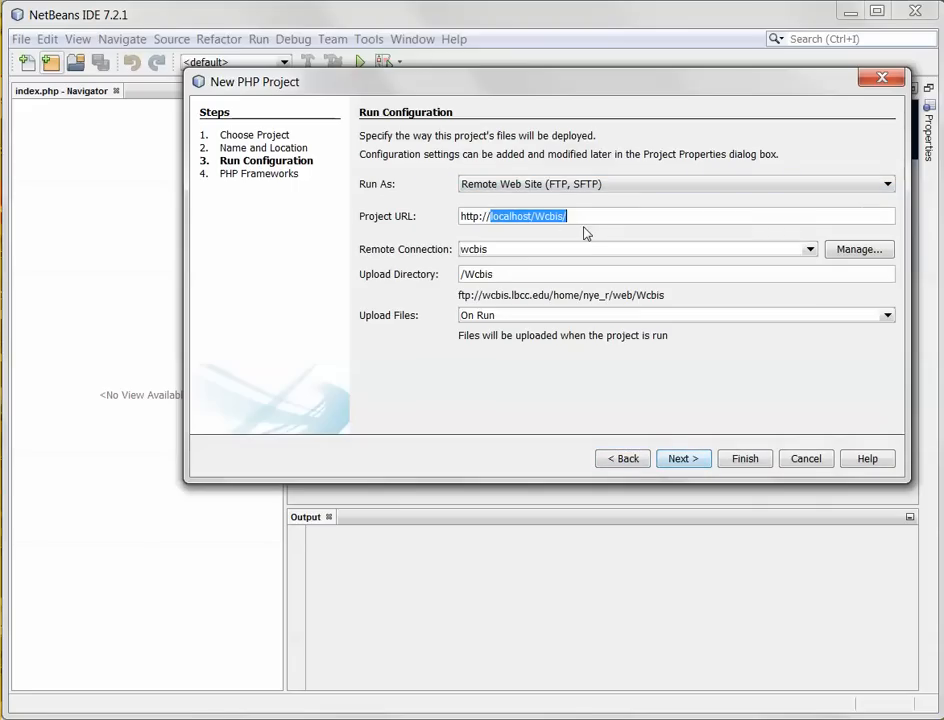
{"action": "key", "text": "BackSpace"}
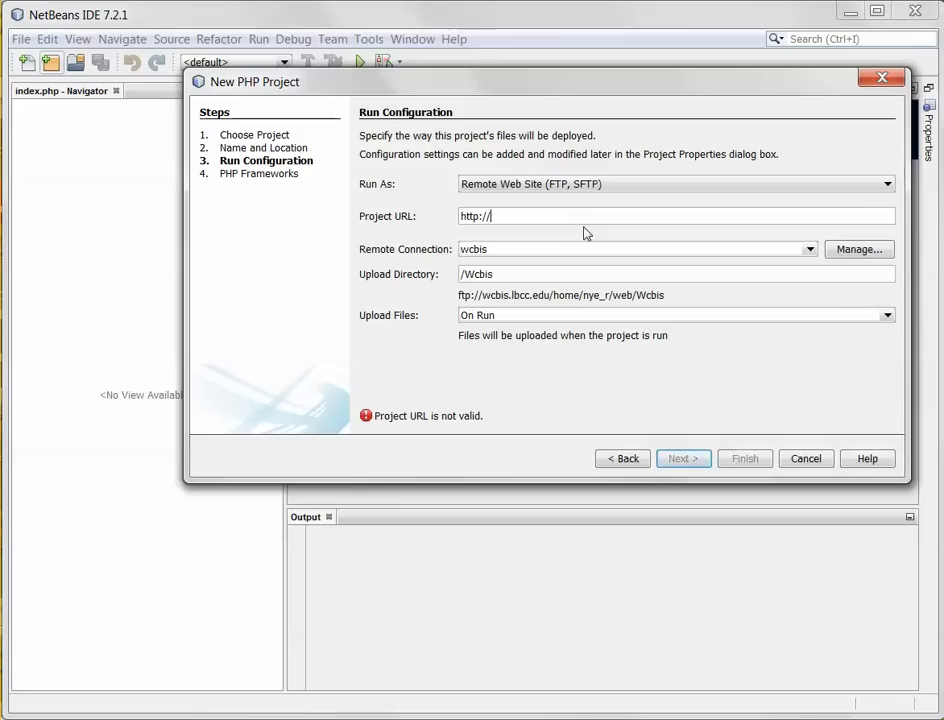
{"action": "type", "text": "wcbi"}
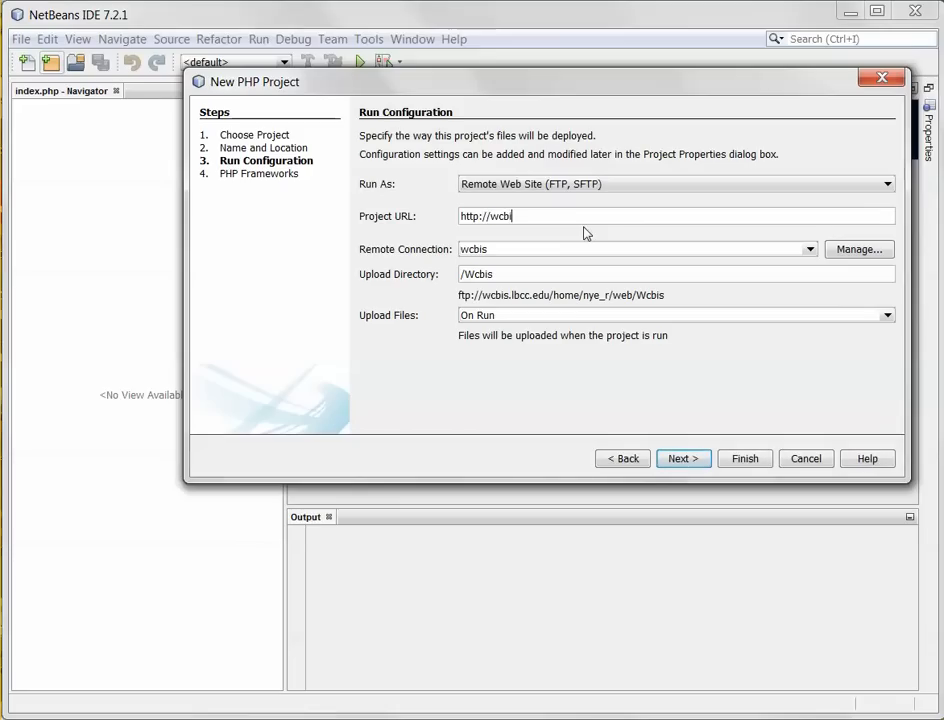
{"action": "type", "text": "s.lbcc.edu/~"}
{"action": "type", "text": "nye_r"}
- Examine the wcbis remote connection's settings, including its host name, login and initial directory
{"action": "left_click", "coordinate": [500, 250]}
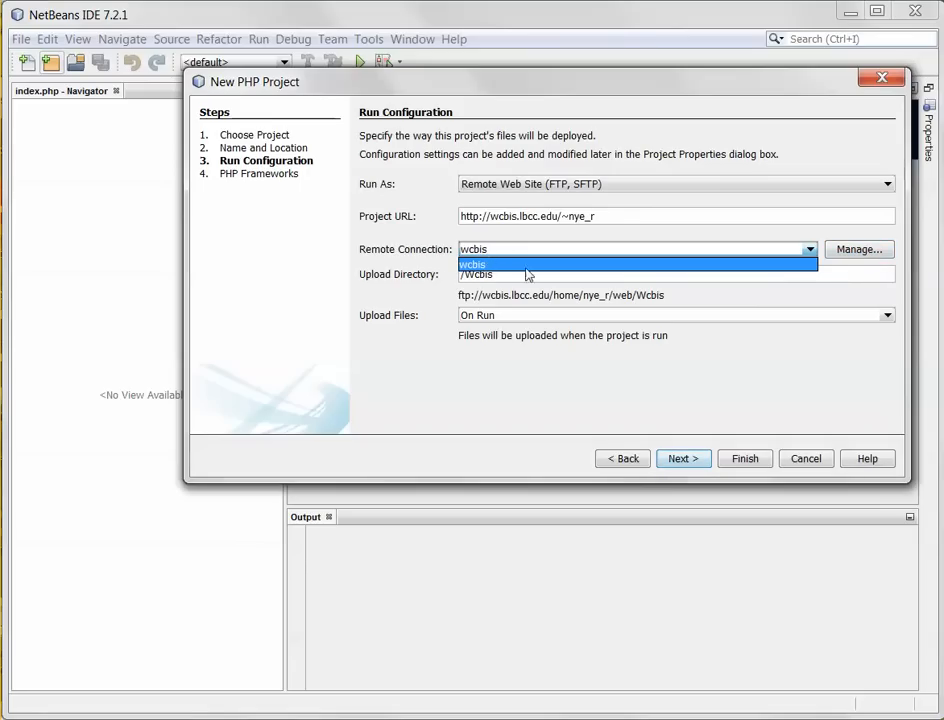
{"action": "left_click", "coordinate": [868, 255]}
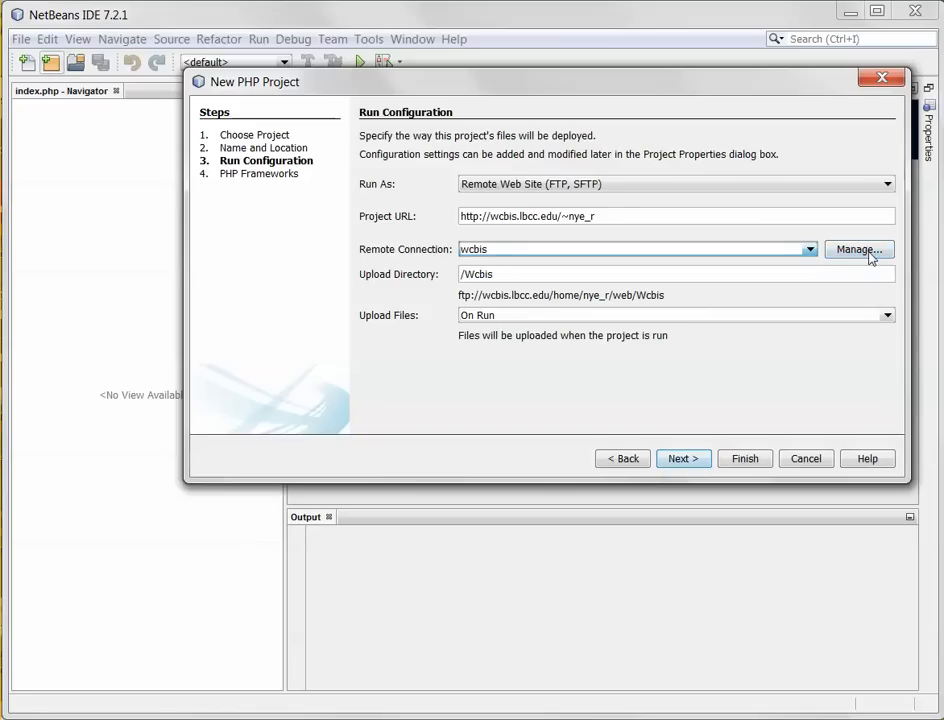
{"action": "left_click", "coordinate": [868, 255]}
{"action": "left_click_drag", "start_coordinate": [719, 196], "coordinate": [445, 133]}
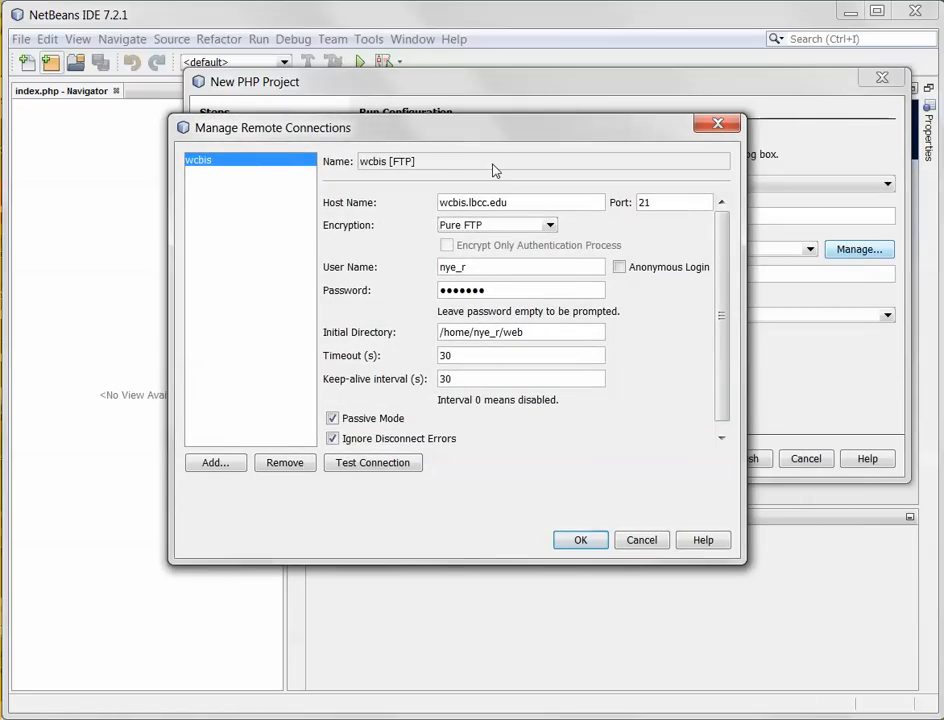
{"action": "left_click_drag", "start_coordinate": [553, 139], "coordinate": [626, 124]}
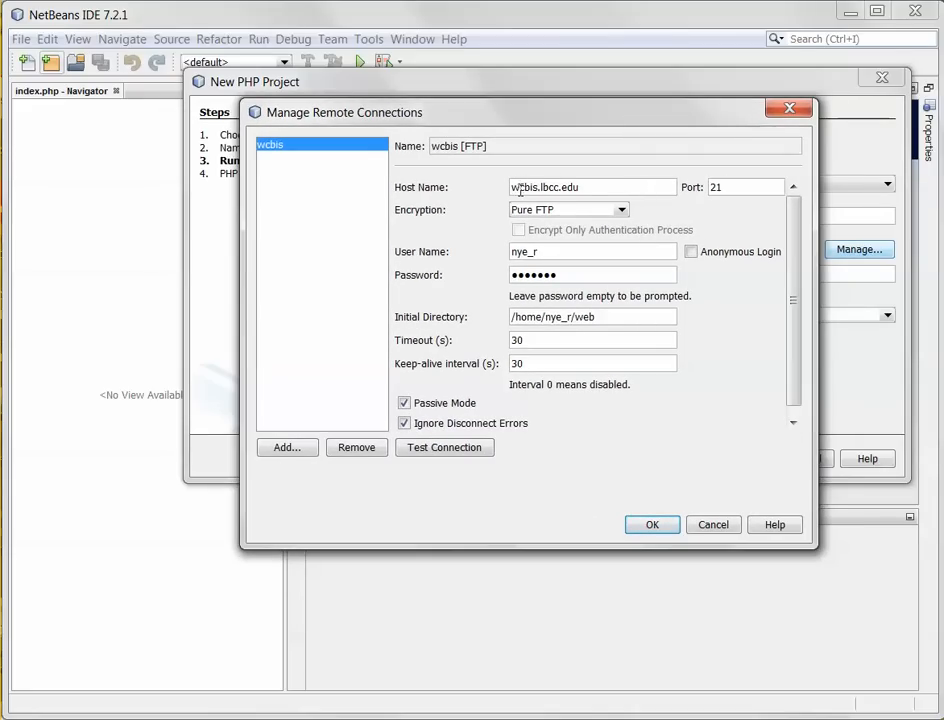
{"action": "left_click", "coordinate": [600, 188]}
{"action": "left_click", "coordinate": [613, 316]}
{"action": "left_click_drag", "start_coordinate": [545, 317], "coordinate": [575, 318]}
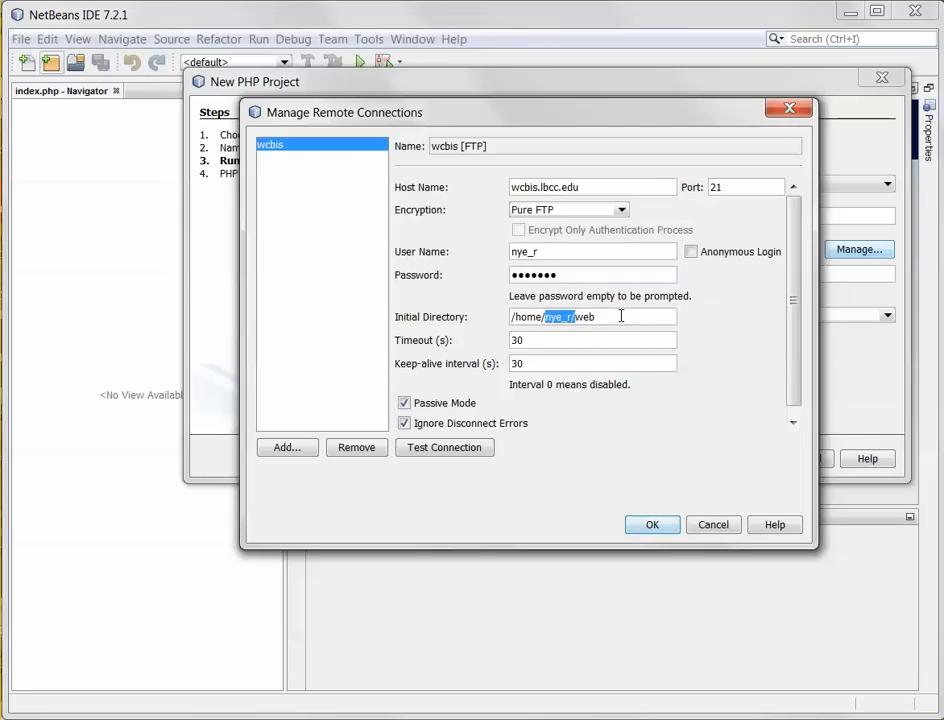
{"action": "left_click", "coordinate": [619, 316]}
- Test the wcbis FTP connection and accept the remote connection settings
{"action": "left_click", "coordinate": [446, 450]}
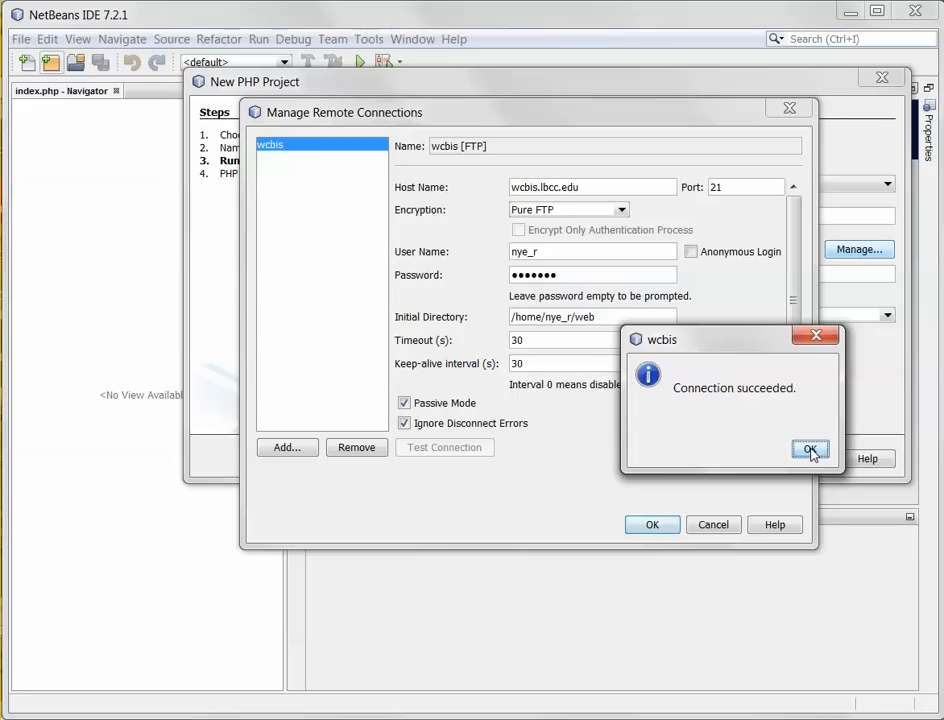
{"action": "left_click", "coordinate": [810, 451]}
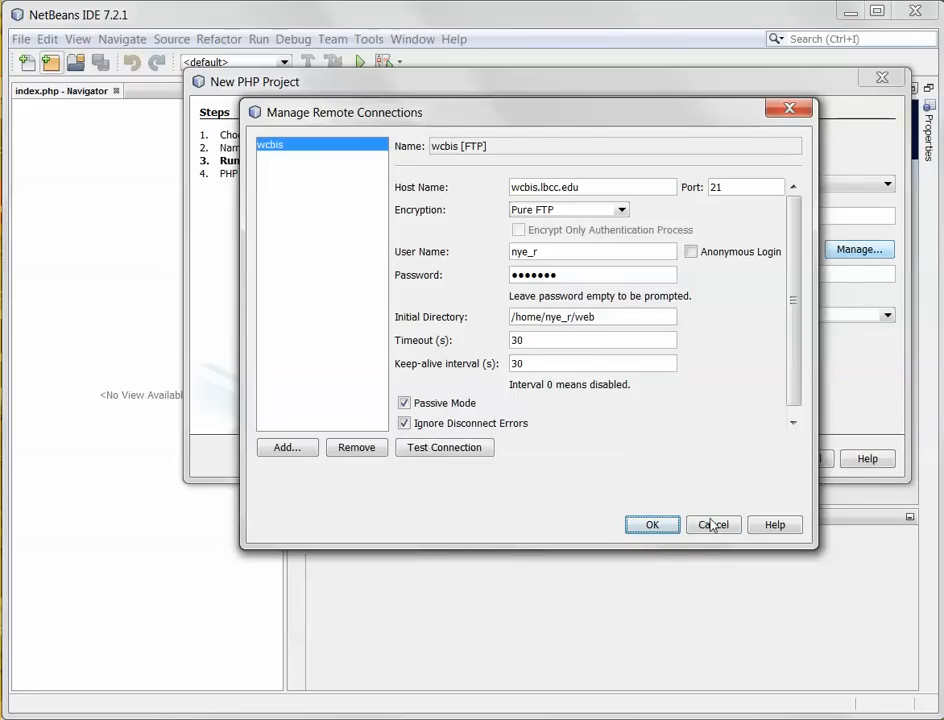
{"action": "left_click", "coordinate": [652, 526]}
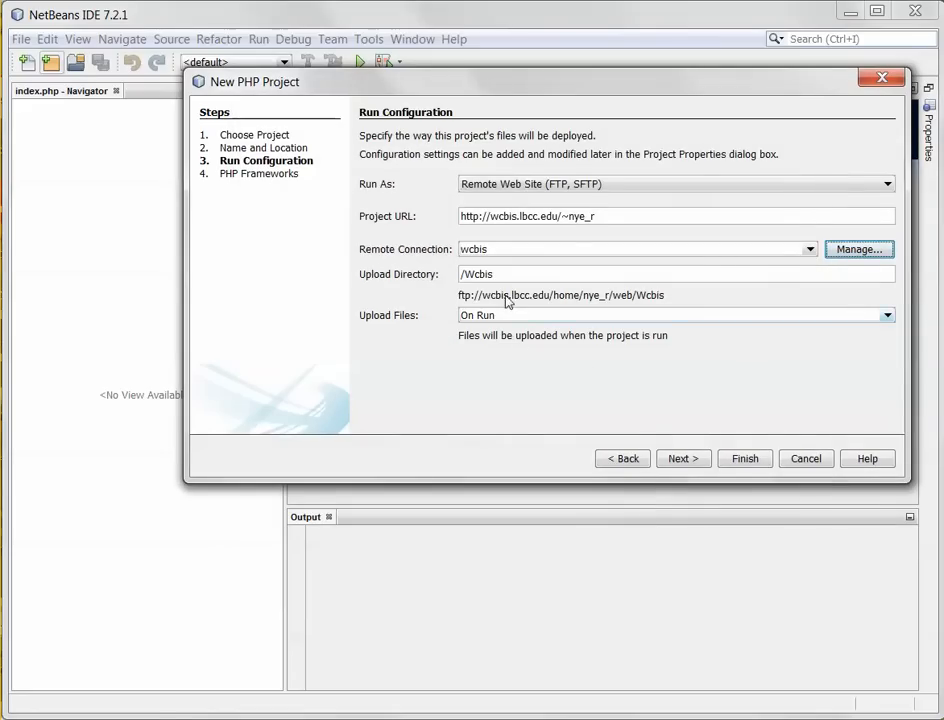
- Set the upload directory to / and have files uploaded On Save
{"action": "left_click_drag", "start_coordinate": [467, 274], "coordinate": [531, 287]}
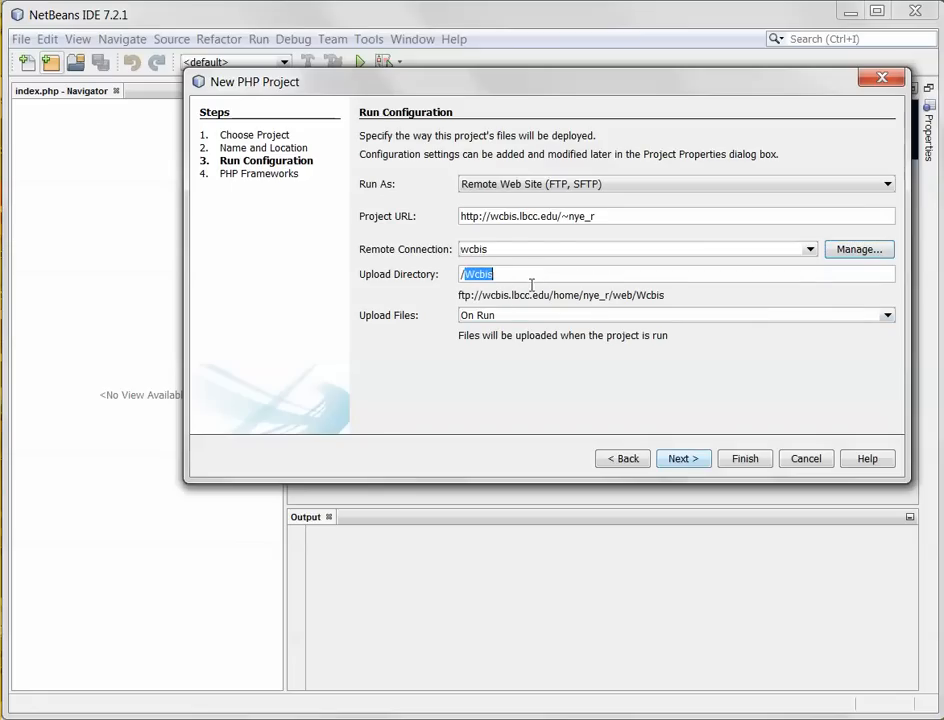
{"action": "key", "text": "BackSpace"}
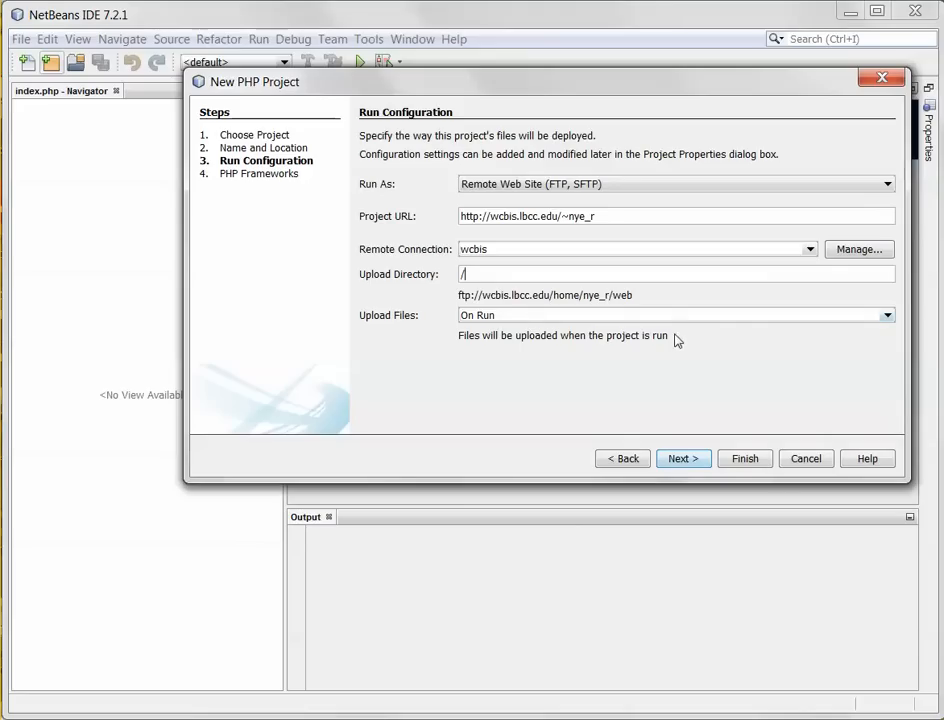
{"action": "left_click", "coordinate": [887, 315]}
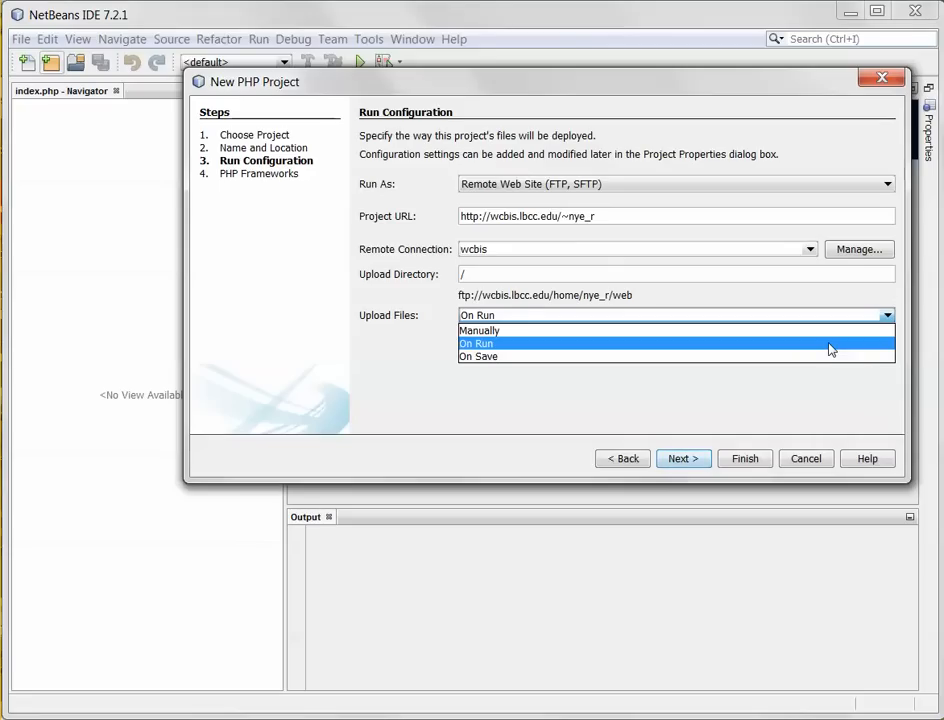
{"action": "left_click", "coordinate": [483, 358]}
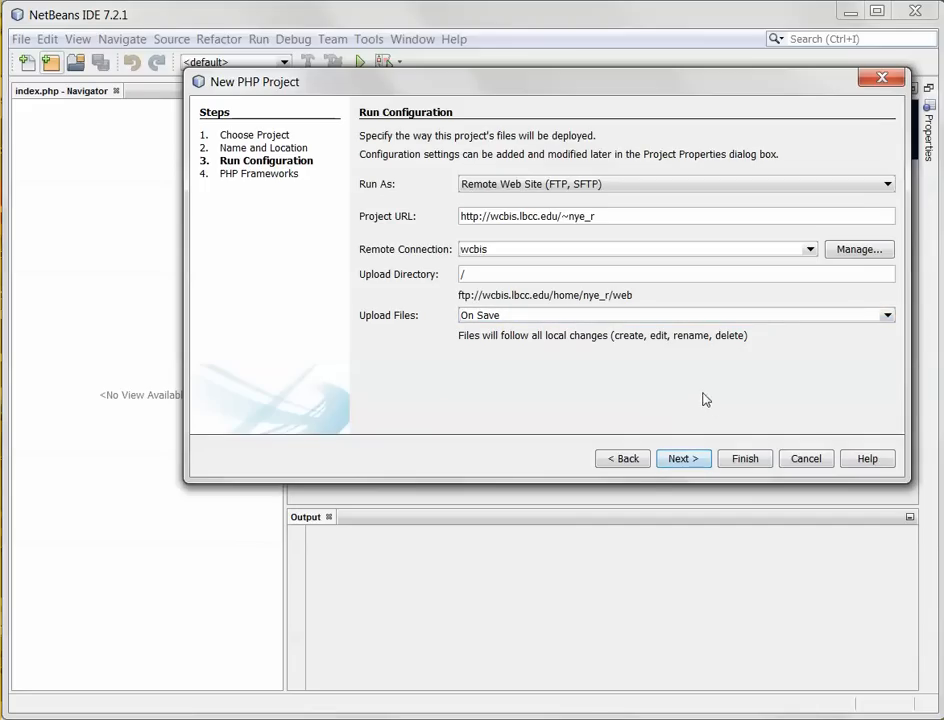
- Finish creating the project without selecting any PHP framework
{"action": "left_click", "coordinate": [688, 460]}
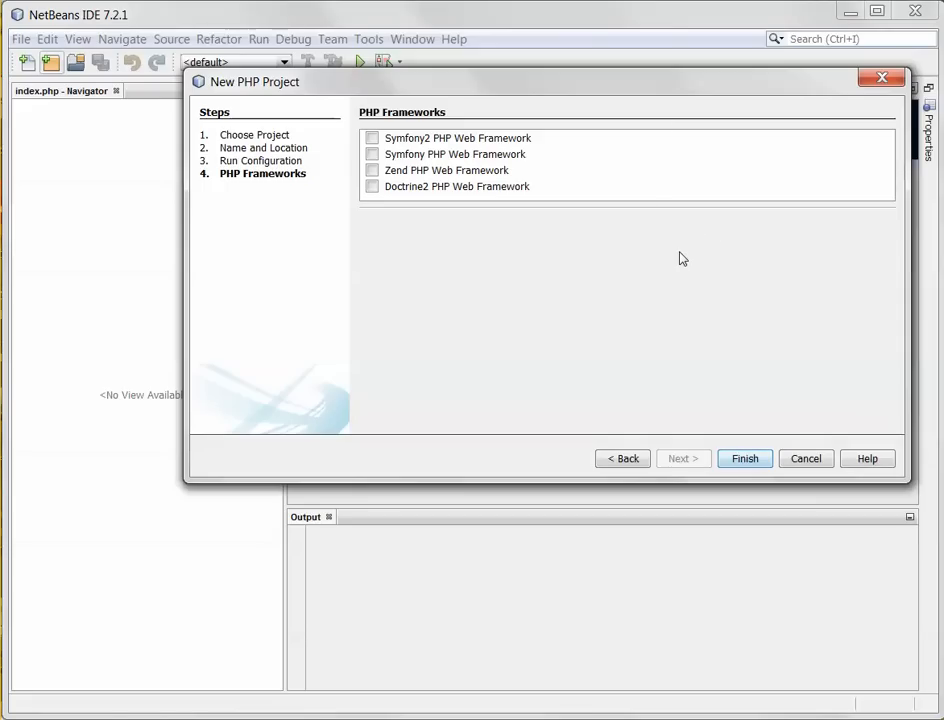
{"action": "left_click", "coordinate": [746, 460]}
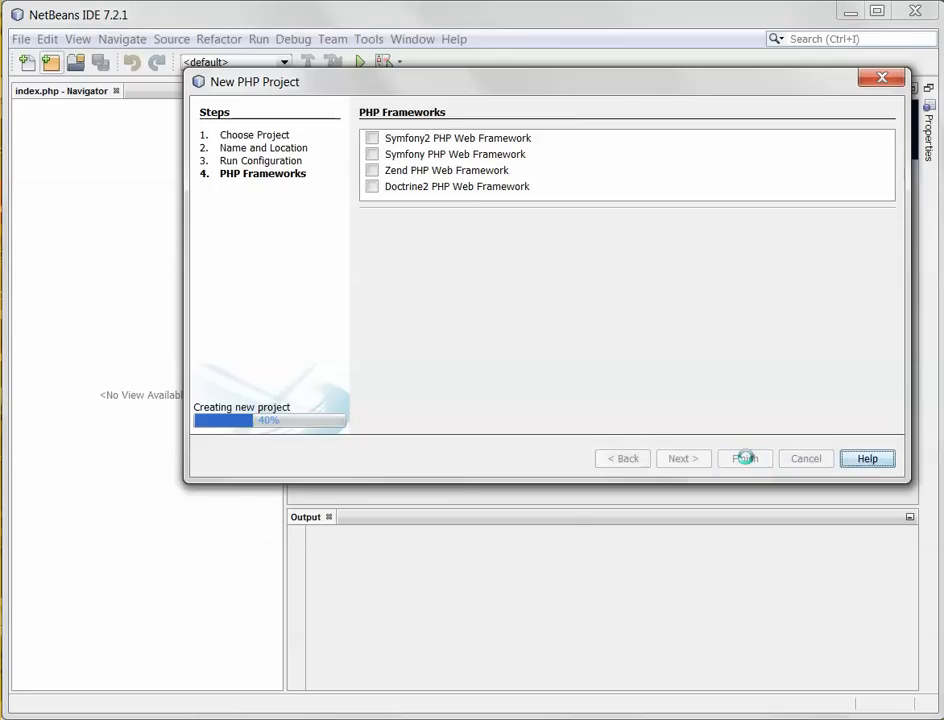